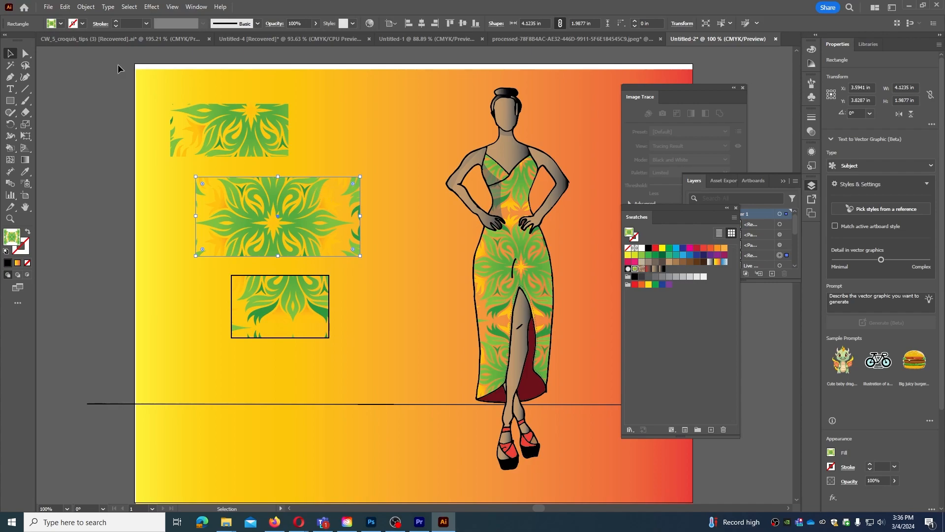
Give the middle patterned rectangle a black stroke and move it about 1.6 in to the right.
{"action": "left_click", "coordinate": [74, 23]}
{"action": "left_click", "coordinate": [27, 40]}
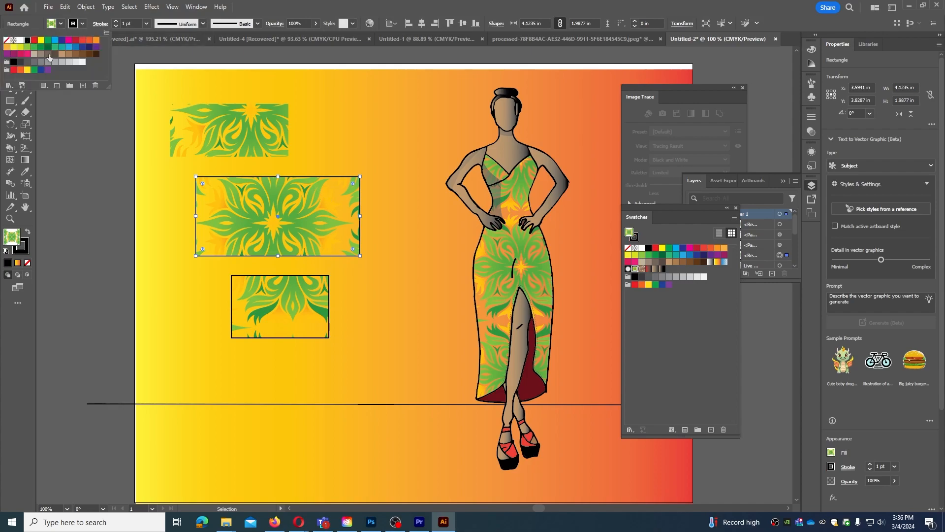
{"action": "left_click", "coordinate": [329, 173]}
{"action": "left_click", "coordinate": [366, 139]}
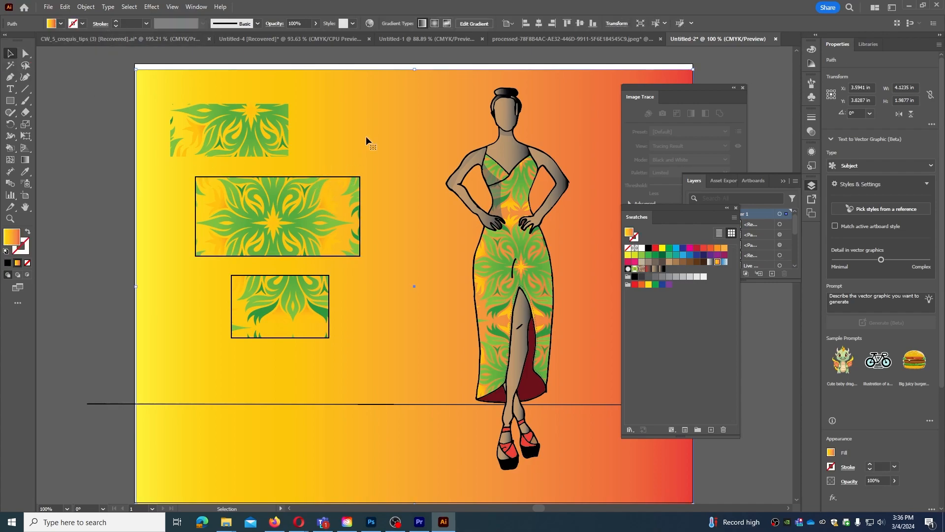
{"action": "left_click", "coordinate": [313, 305]}
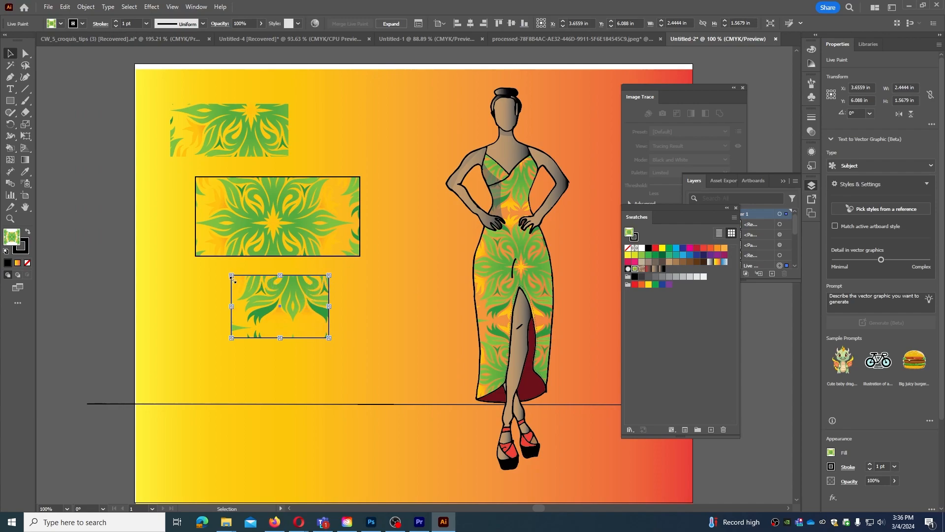
{"action": "left_click_drag", "start_coordinate": [300, 223], "coordinate": [376, 229]}
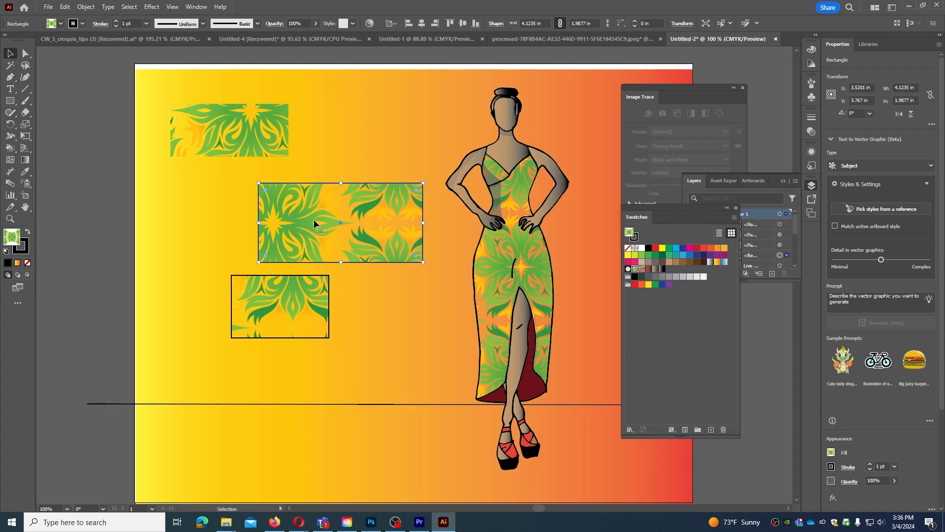
Turn on Transform Patterns in the Scale options and move the middle rectangle about 1.1 in to the left.
{"action": "double_click", "coordinate": [26, 125]}
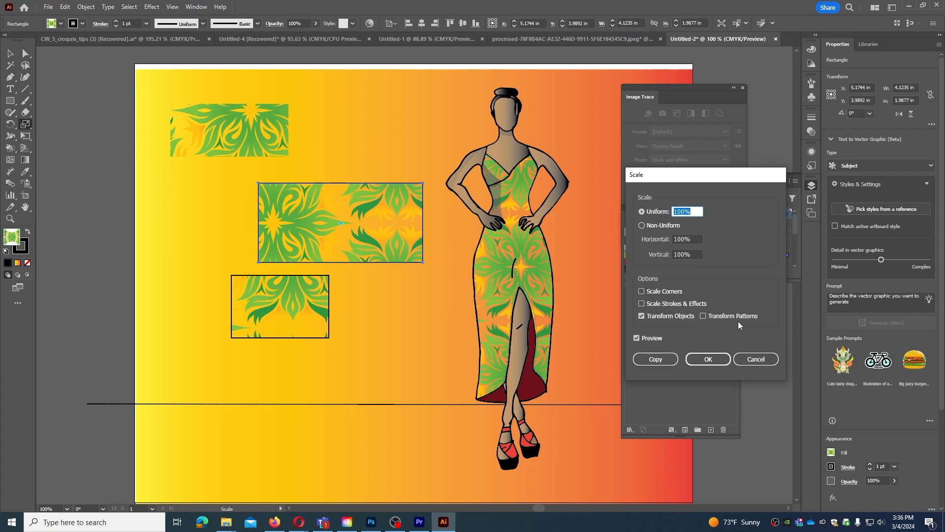
{"action": "left_click", "coordinate": [704, 317]}
{"action": "left_click", "coordinate": [708, 359]}
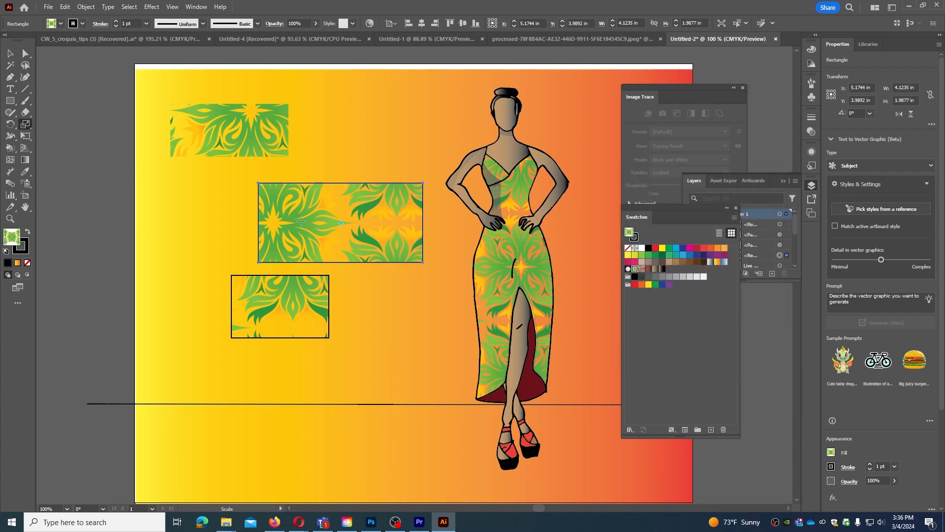
{"action": "left_click", "coordinate": [10, 54]}
{"action": "left_click_drag", "start_coordinate": [354, 239], "coordinate": [310, 235]}
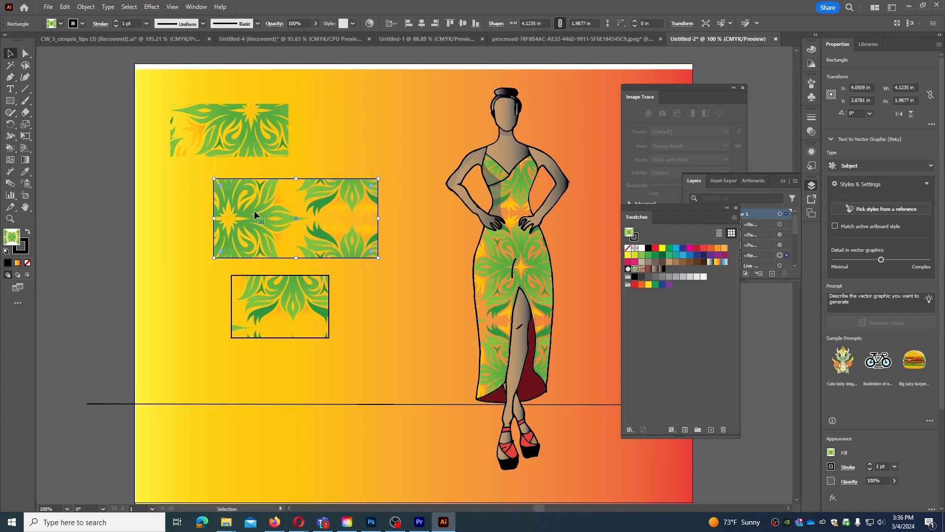
Turn off Transform Patterns in the Scale options and move the middle rectangle about 0.6 in farther left.
{"action": "double_click", "coordinate": [25, 124]}
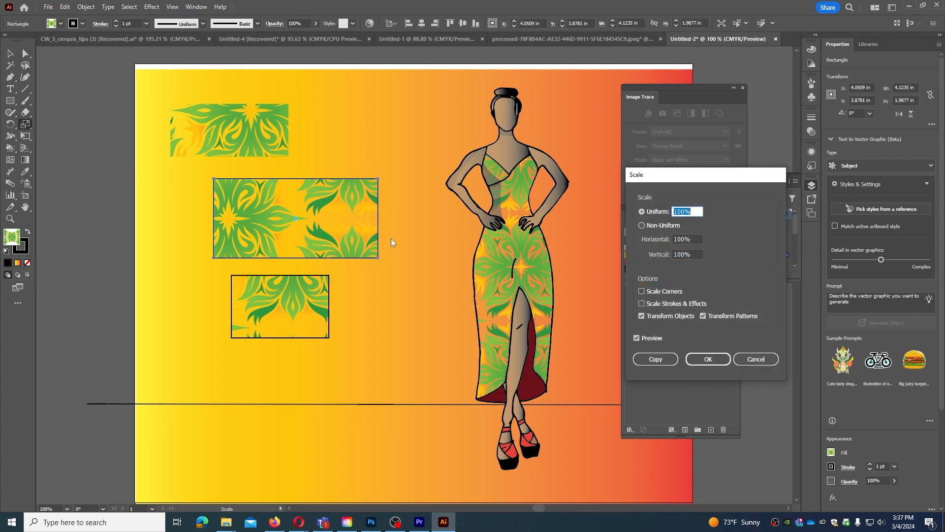
{"action": "left_click", "coordinate": [704, 317]}
{"action": "left_click", "coordinate": [707, 360]}
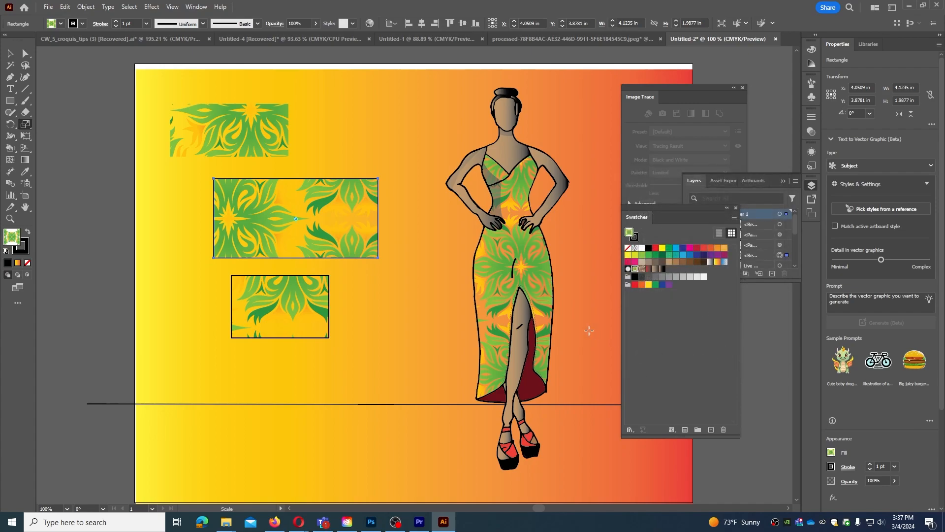
{"action": "key", "text": "v"}
{"action": "left_click_drag", "start_coordinate": [322, 218], "coordinate": [298, 222]}
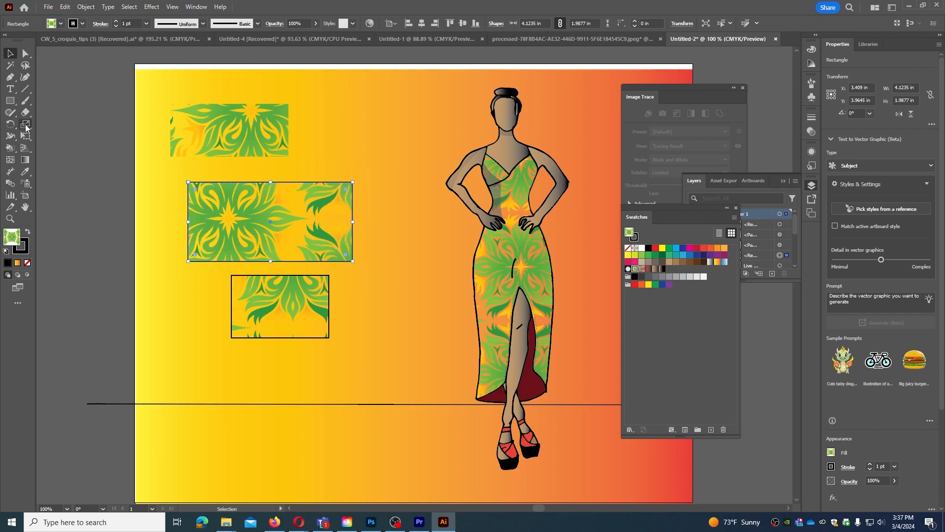
Turn Transform Patterns back on in the Scale options for the middle rectangle, keeping the uniform scale at 100%.
{"action": "double_click", "coordinate": [26, 124]}
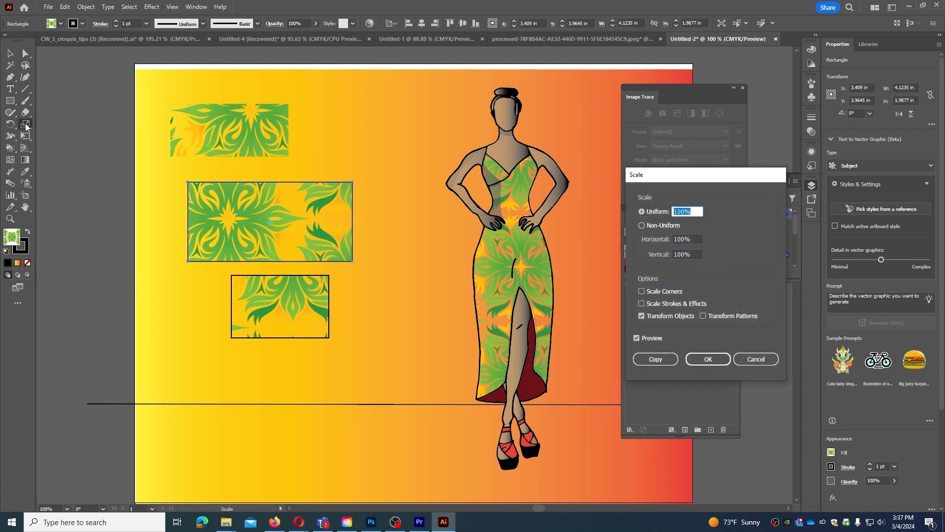
{"action": "left_click", "coordinate": [704, 316]}
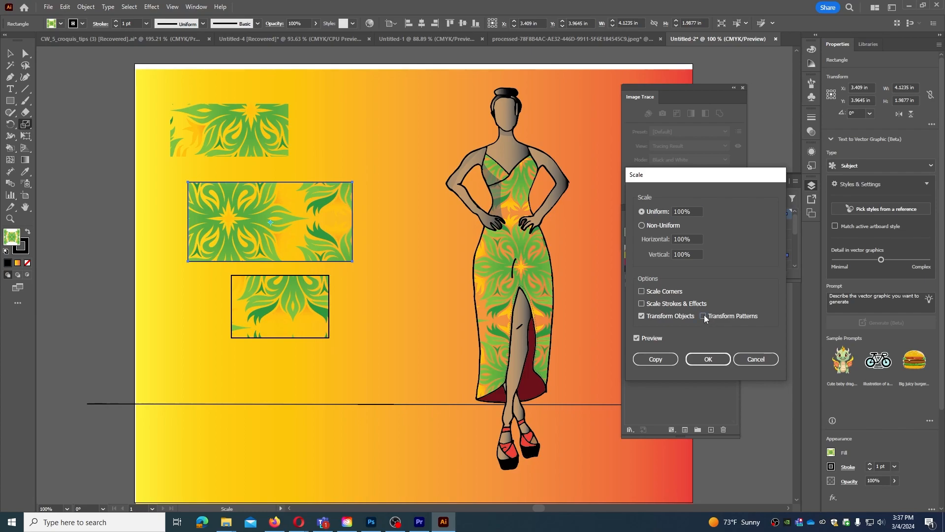
{"action": "left_click", "coordinate": [709, 357]}
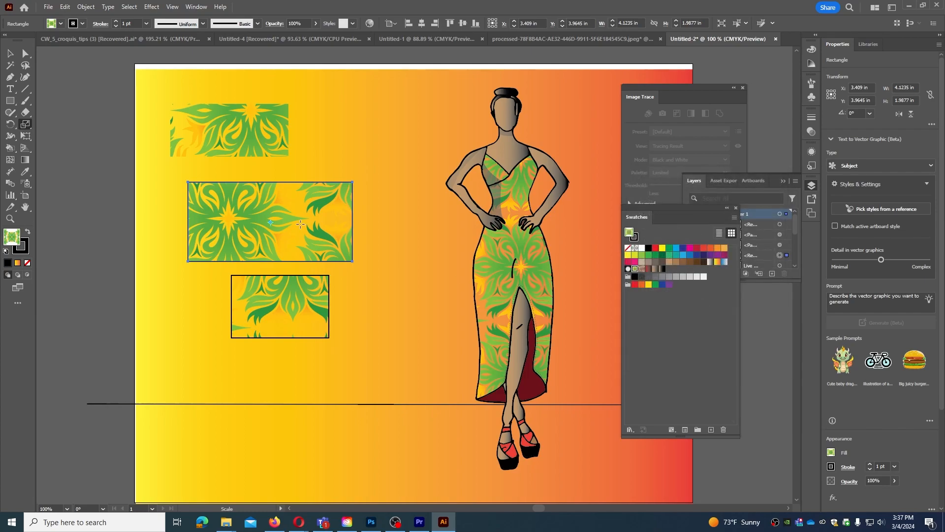
Reposition the middle and lower outlined rectangles together with their pattern fills, placing the lower one beneath the middle one.
{"action": "key", "text": "v"}
{"action": "mouse_move", "coordinate": [244, 219]}
{"action": "left_mouse_down"}
{"action": "mouse_move", "coordinate": [327, 223]}
{"action": "mouse_move", "coordinate": [314, 212]}
{"action": "mouse_move", "coordinate": [254, 213]}
{"action": "left_mouse_up"}
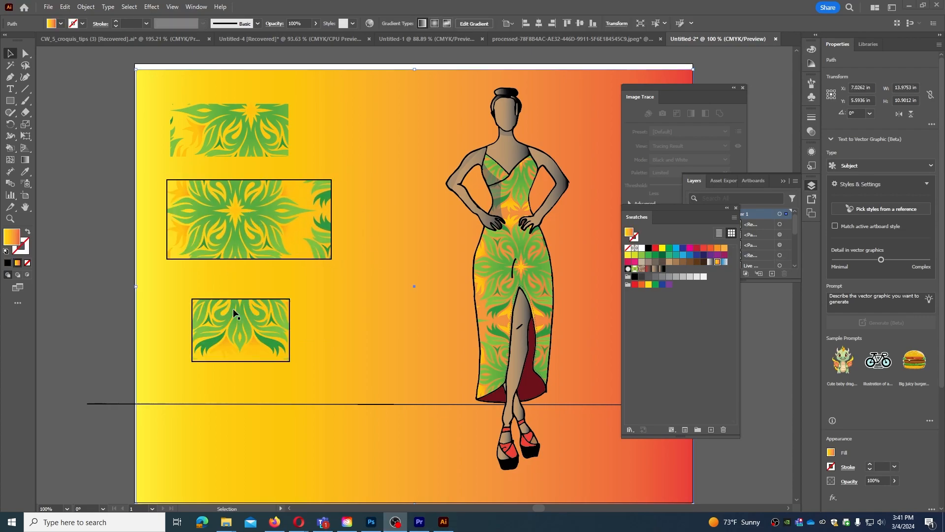
{"action": "left_click_drag", "start_coordinate": [234, 314], "coordinate": [233, 297]}
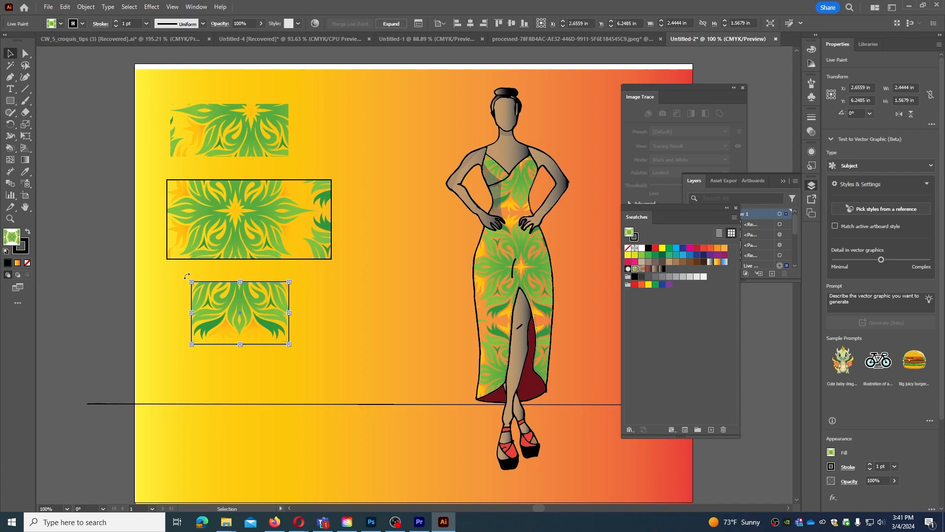
{"action": "left_click_drag", "start_coordinate": [226, 331], "coordinate": [259, 308]}
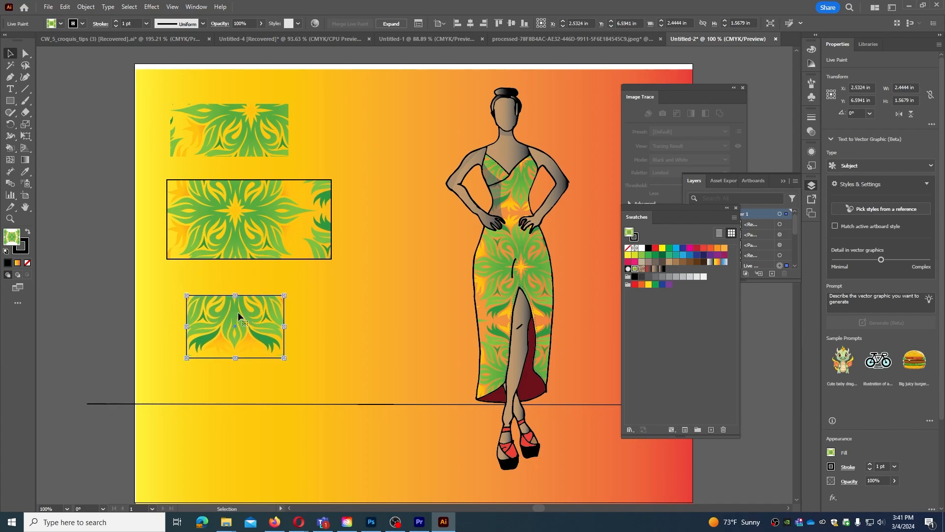
Turn off Transform Patterns in the Scale options and move the lower Live Paint rectangle right, beside the dress hem.
{"action": "double_click", "coordinate": [28, 125]}
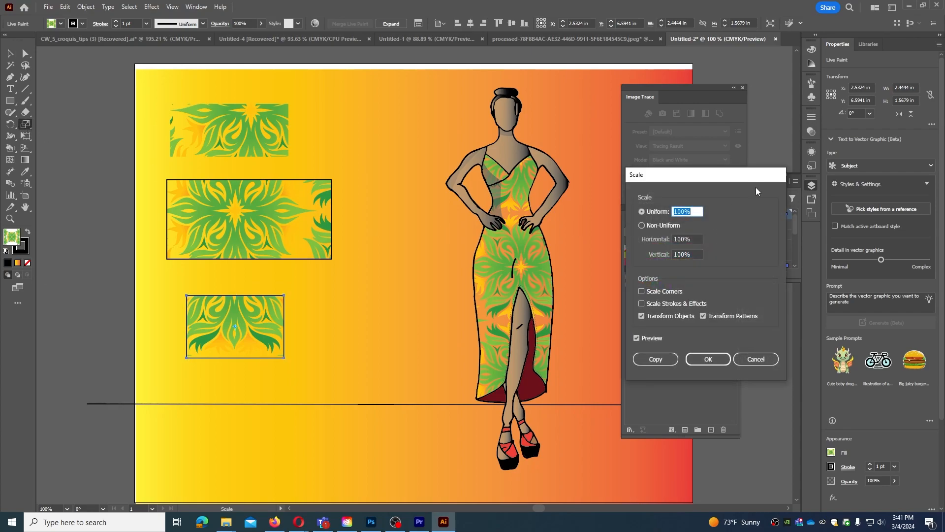
{"action": "left_click_drag", "start_coordinate": [726, 177], "coordinate": [459, 185]}
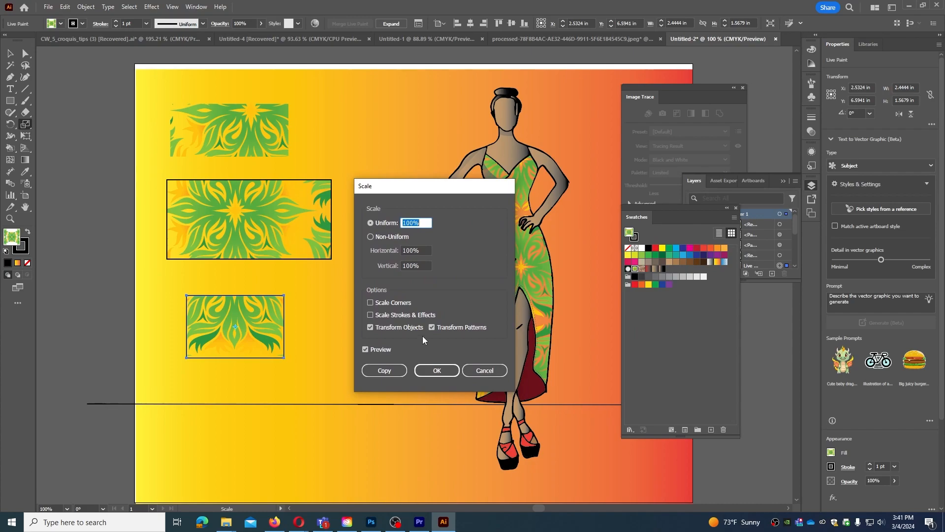
{"action": "left_click", "coordinate": [431, 327]}
{"action": "left_click", "coordinate": [422, 370]}
{"action": "left_click", "coordinate": [10, 53]}
{"action": "left_click_drag", "start_coordinate": [221, 325], "coordinate": [408, 362]}
{"action": "left_click", "coordinate": [26, 53]}
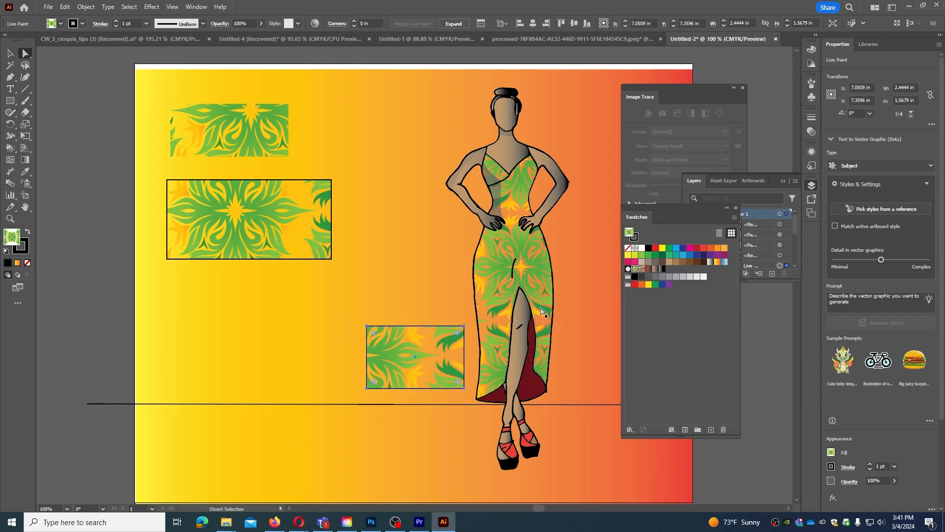
Turn on Transform Patterns in the Scale options and move the lower rectangle back beneath the middle one.
{"action": "double_click", "coordinate": [25, 125]}
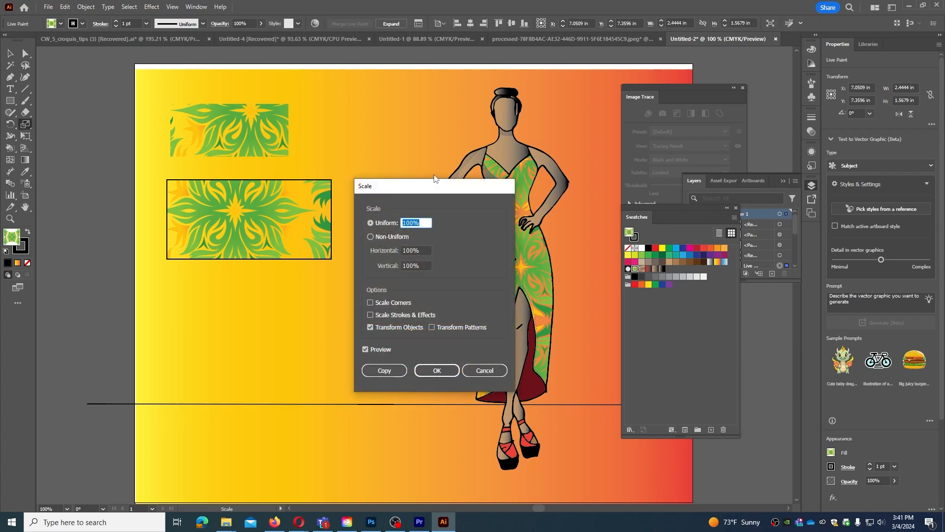
{"action": "left_click_drag", "start_coordinate": [424, 183], "coordinate": [582, 156]}
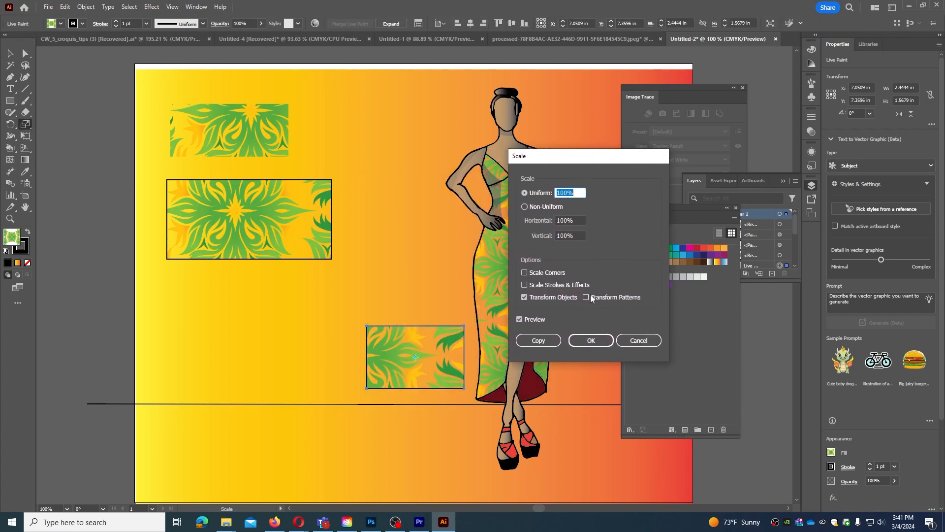
{"action": "left_click", "coordinate": [591, 340]}
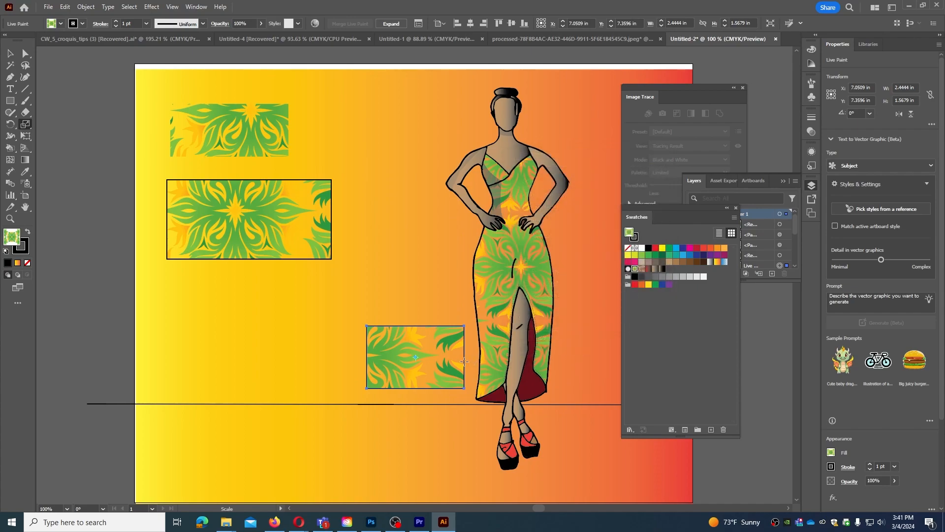
{"action": "key", "text": "v"}
{"action": "left_click_drag", "start_coordinate": [419, 341], "coordinate": [249, 294]}
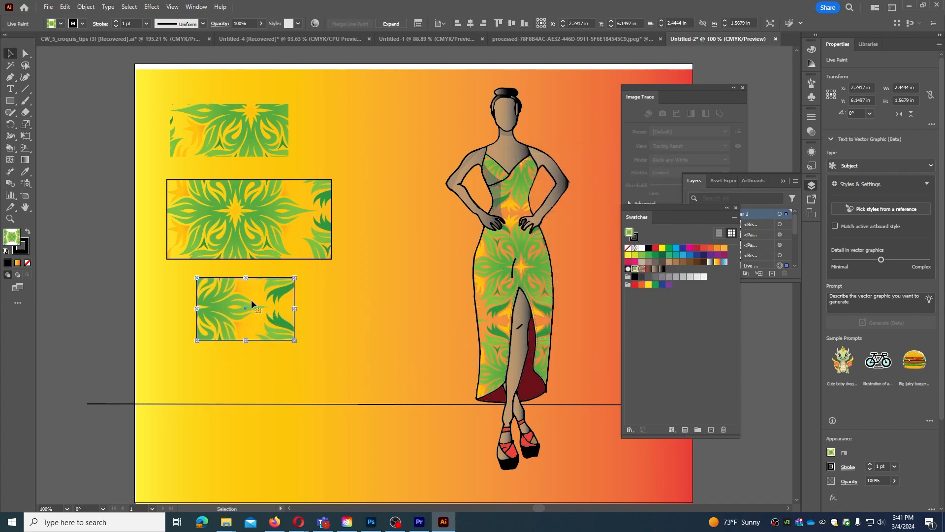
Try scaling the lower rectangle uniformly with both object and pattern transformed to 50%, and undo the scaling.
{"action": "double_click", "coordinate": [26, 123]}
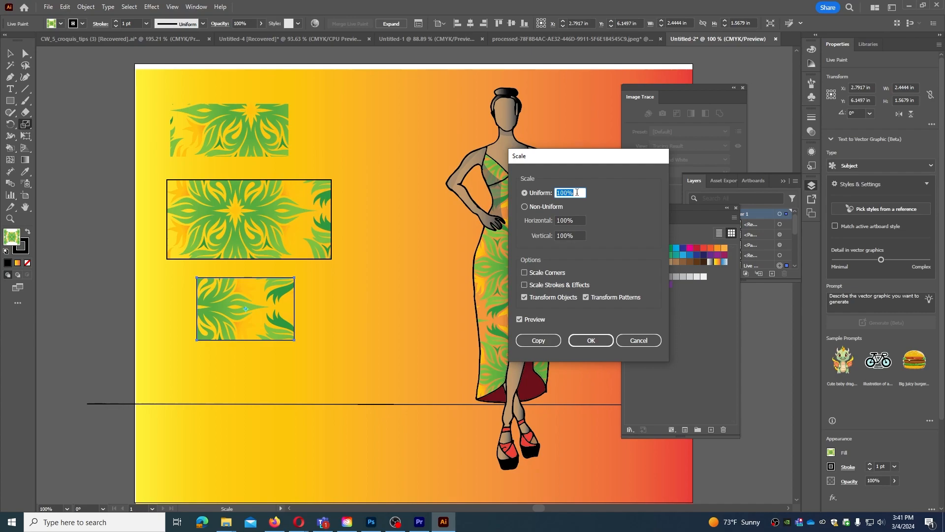
{"action": "type", "text": "5"}
{"action": "left_click", "coordinate": [591, 341]}
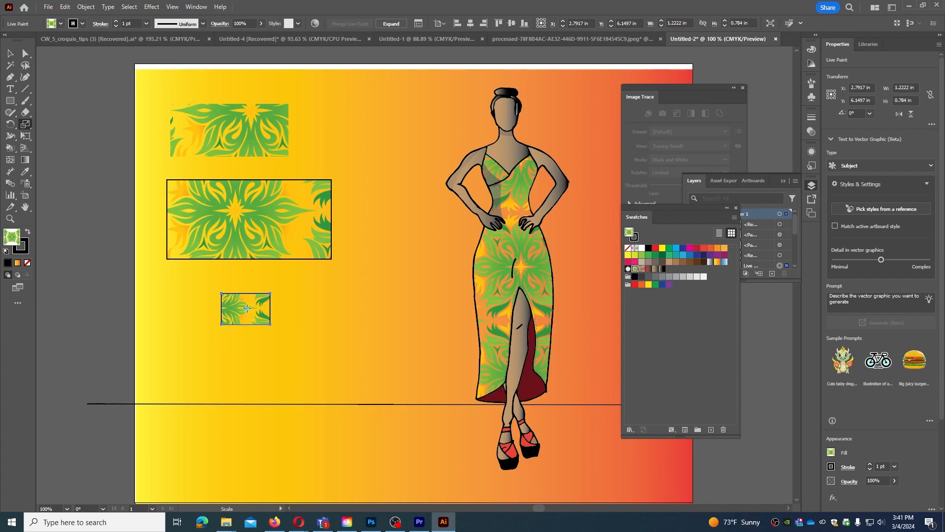
{"action": "key", "text": "ctrl+z"}
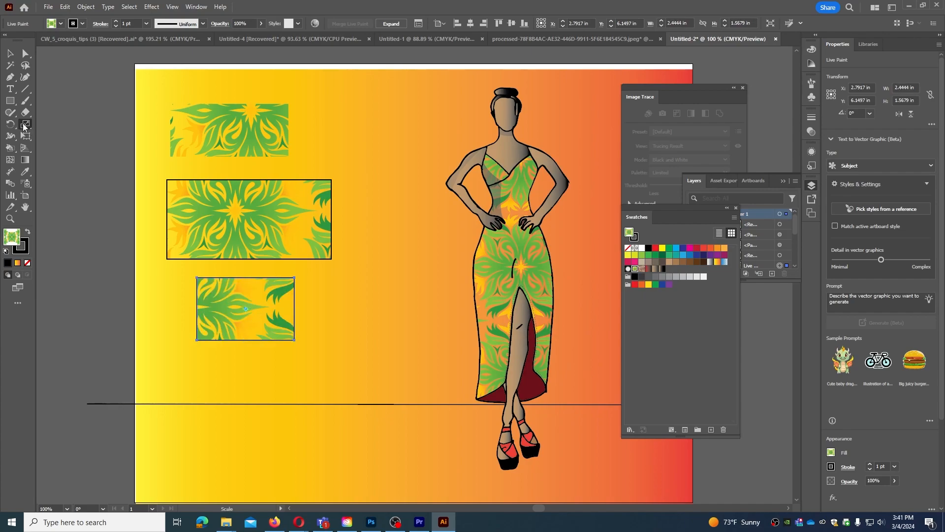
Scale only the lower rectangle's pattern uniformly to 50%, with Transform Objects turned off and Transform Patterns on.
{"action": "double_click", "coordinate": [24, 126]}
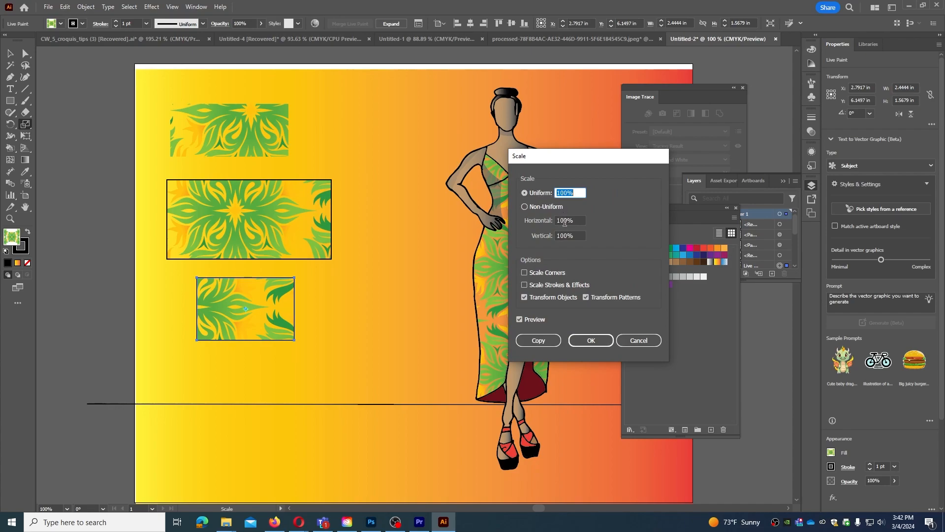
{"action": "left_click", "coordinate": [525, 297]}
{"action": "left_click_drag", "start_coordinate": [578, 197], "coordinate": [539, 197]}
{"action": "type", "text": "50"}
{"action": "left_click", "coordinate": [590, 339]}
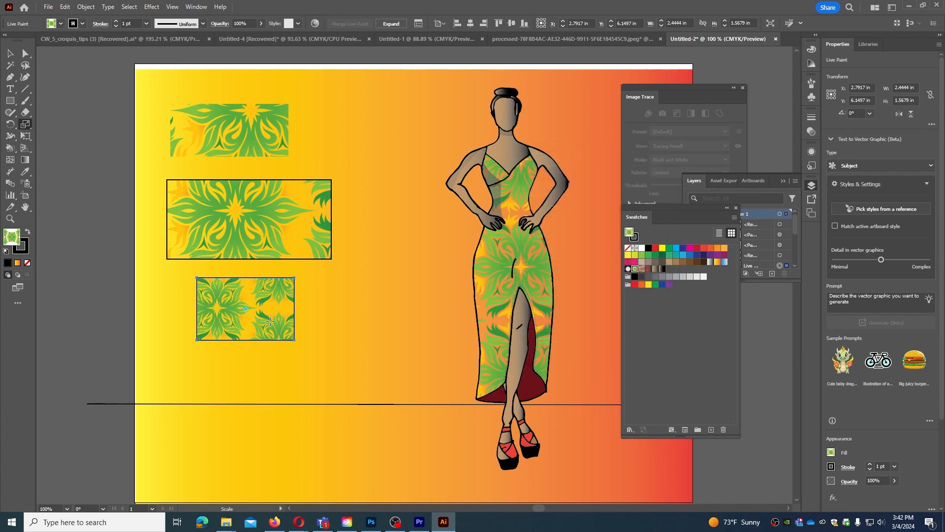
Enlarge only the lower rectangle's pattern with a 150% uniform scale, and reduce it with a 50% uniform scale.
{"action": "double_click", "coordinate": [25, 124]}
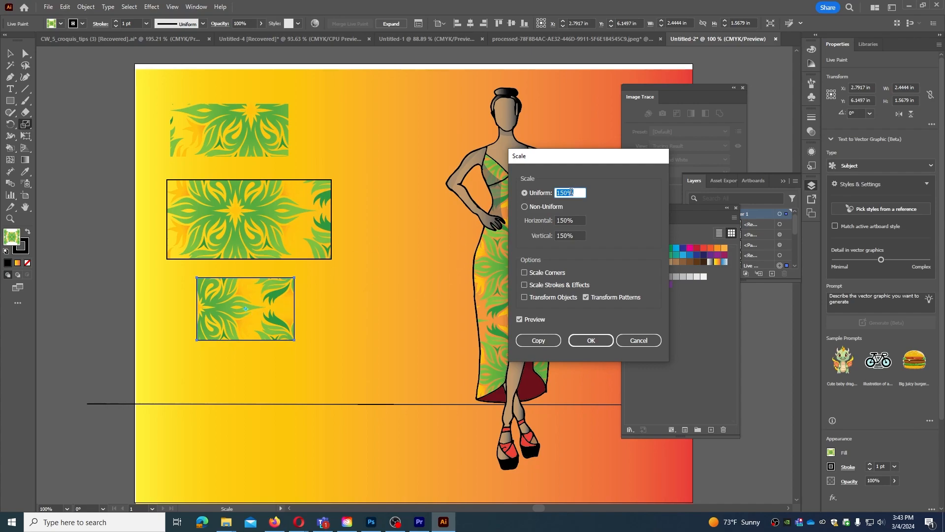
{"action": "left_click", "coordinate": [592, 342]}
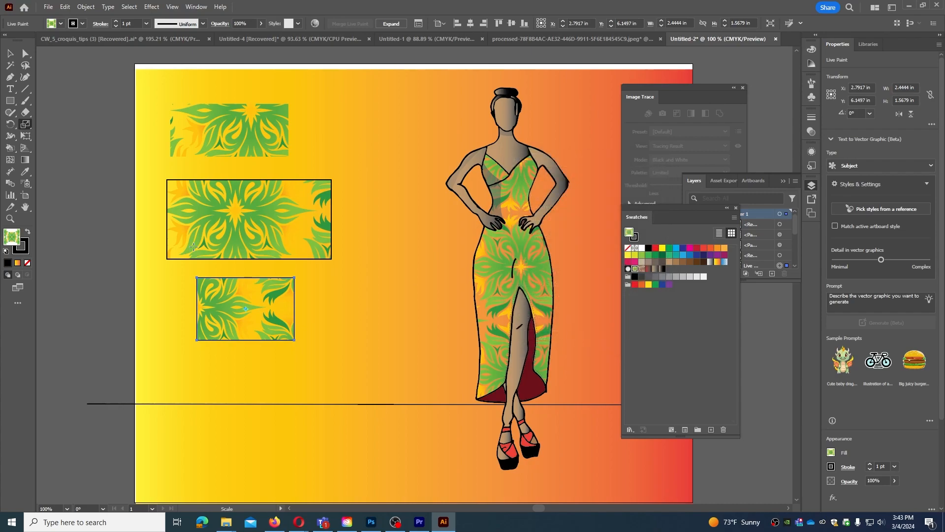
{"action": "double_click", "coordinate": [25, 124]}
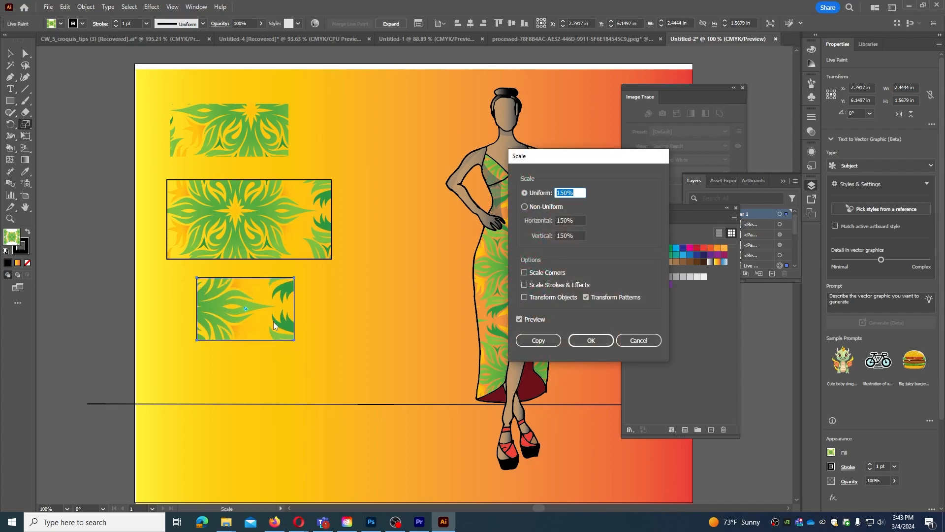
{"action": "double_click", "coordinate": [580, 193]}
{"action": "key", "text": "BackSpace"}
{"action": "type", "text": "50"}
{"action": "left_click", "coordinate": [591, 341]}
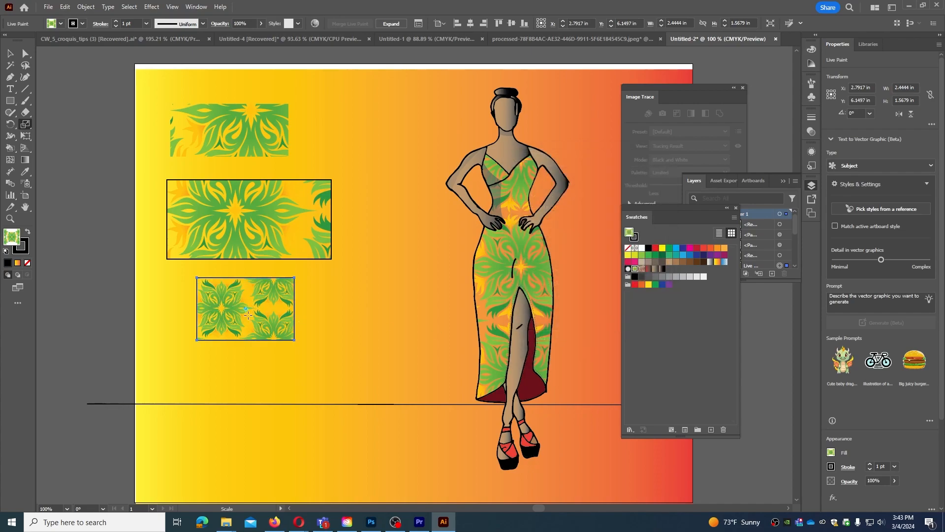
Enter a new uniform scale for the lower rectangle's pattern, apply it, and return to the Selection tool.
{"action": "double_click", "coordinate": [26, 124]}
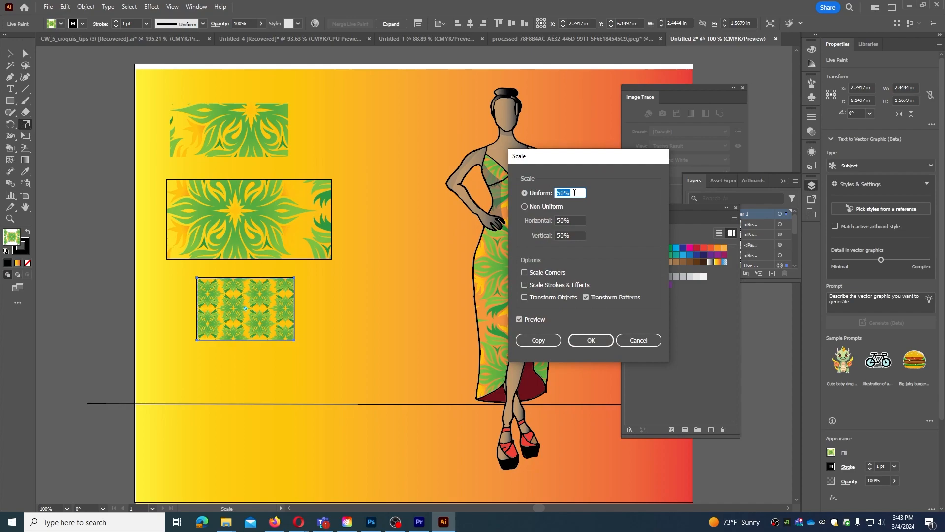
{"action": "type", "text": "100"}
{"action": "left_click", "coordinate": [591, 340]}
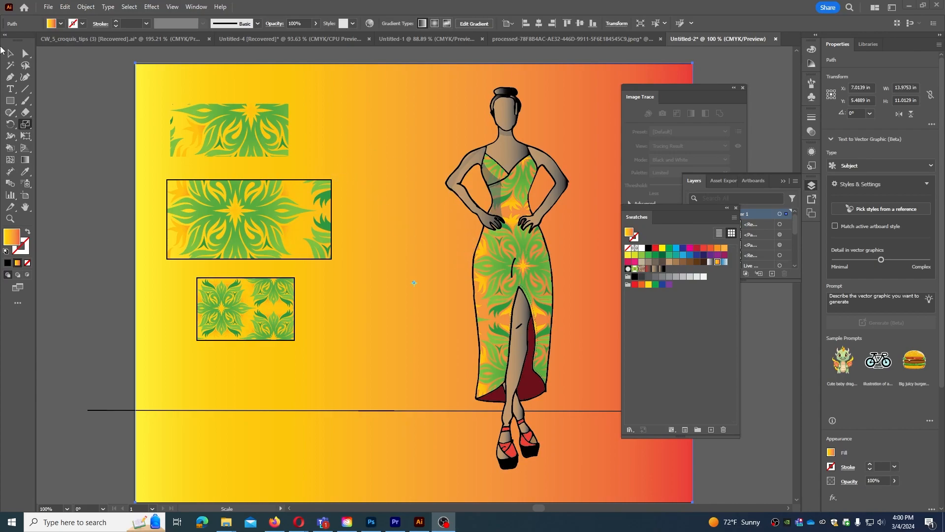
{"action": "left_click", "coordinate": [10, 53]}
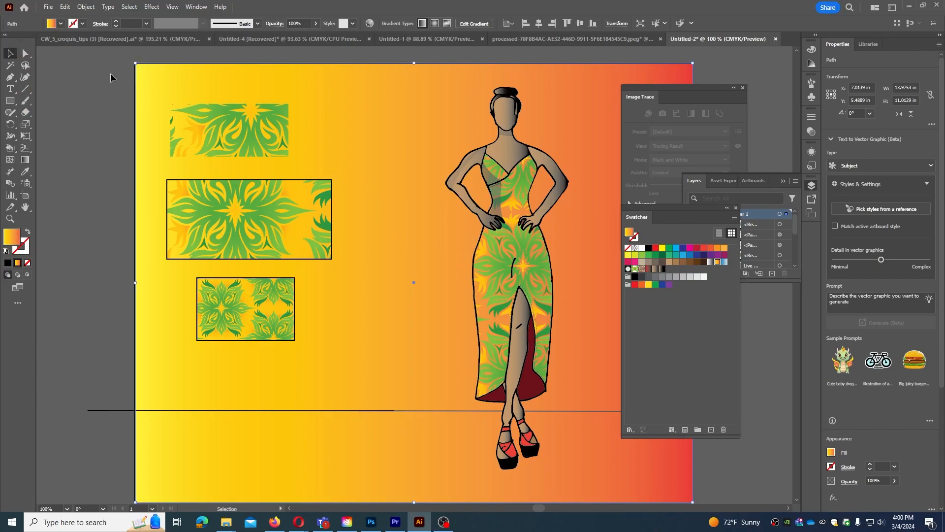
Select the fashion figure and apply its scale settings at 100% with Transform Patterns off and Transform Objects on.
{"action": "left_click_drag", "start_coordinate": [504, 250], "coordinate": [503, 266]}
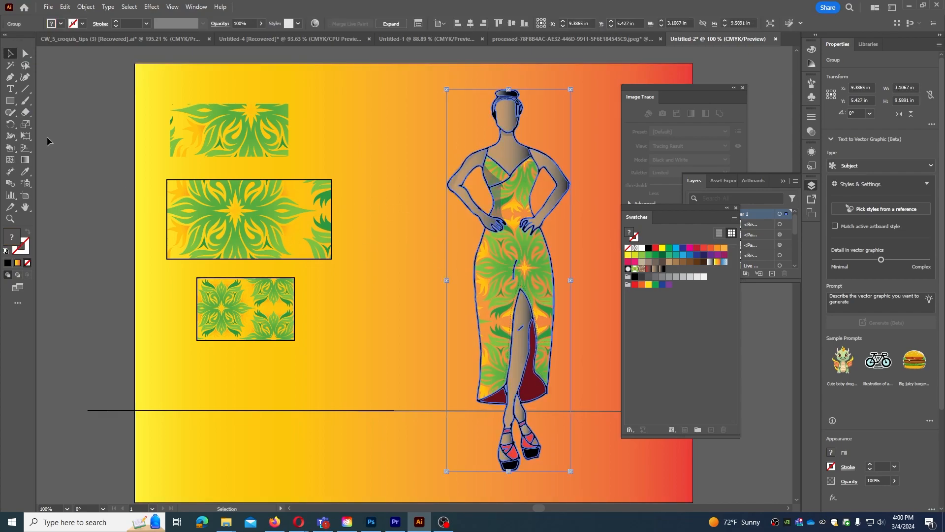
{"action": "double_click", "coordinate": [26, 125]}
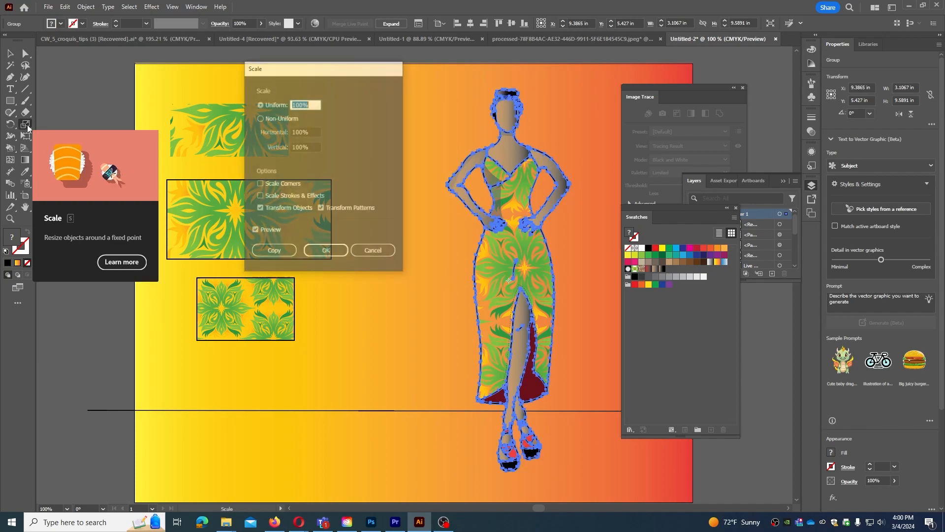
{"action": "left_click", "coordinate": [322, 210]}
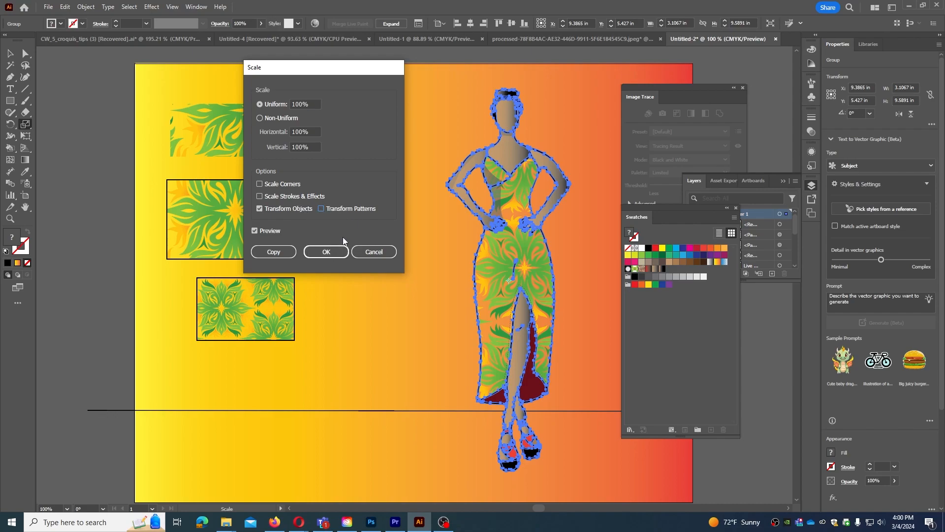
{"action": "left_click", "coordinate": [326, 251]}
{"action": "left_click", "coordinate": [10, 53]}
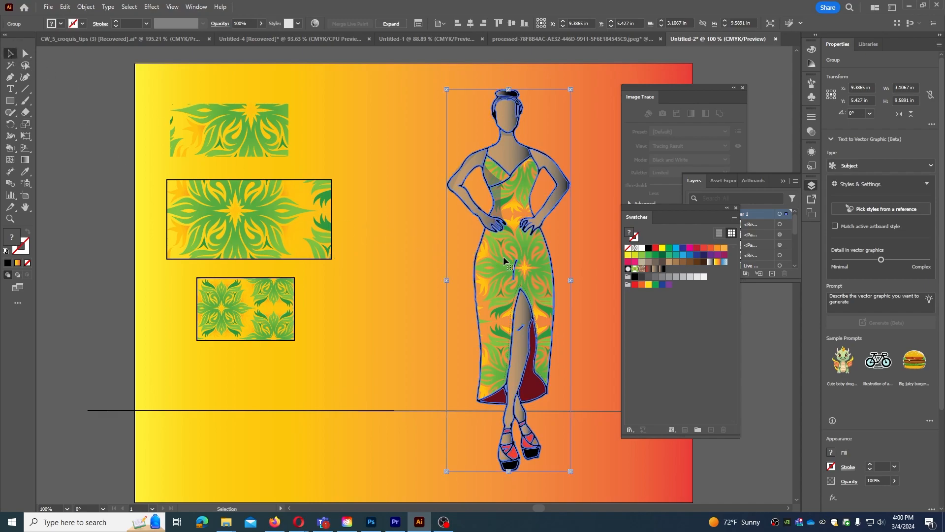
Nudge the fashion figure slightly, and move it toward the artboard's centre, to about X 7.39 in, Y 6.38 in.
{"action": "mouse_move", "coordinate": [503, 259]}
{"action": "left_mouse_down"}
{"action": "mouse_move", "coordinate": [496, 260]}
{"action": "mouse_move", "coordinate": [507, 263]}
{"action": "left_mouse_up"}
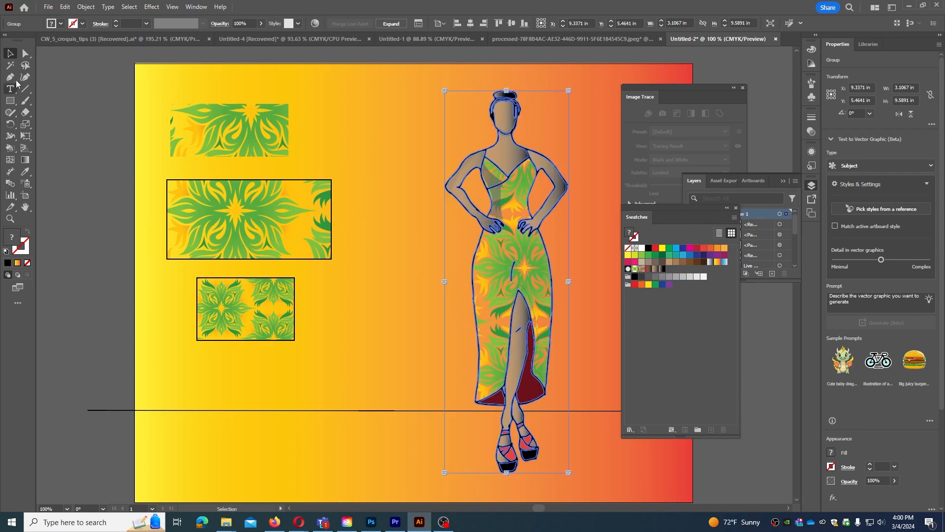
{"action": "left_click", "coordinate": [26, 54]}
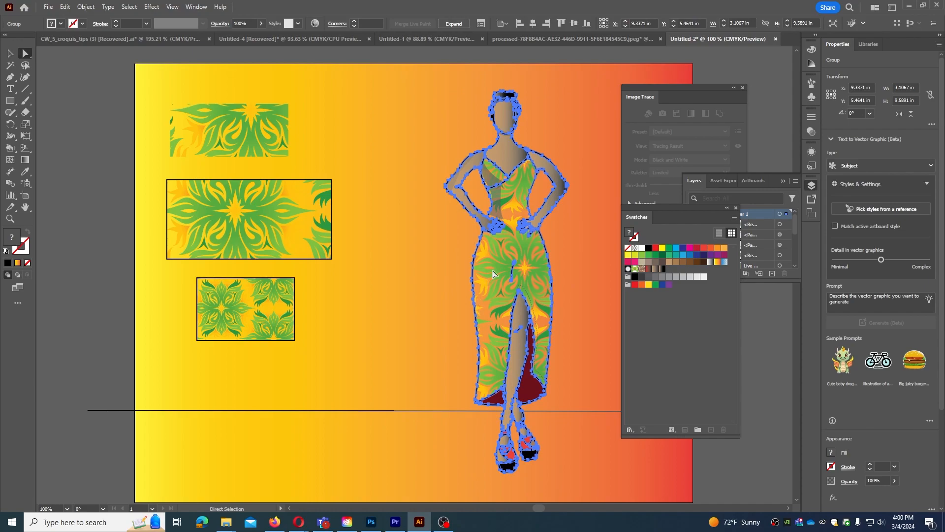
{"action": "mouse_move", "coordinate": [498, 272]}
{"action": "left_mouse_down"}
{"action": "mouse_move", "coordinate": [453, 283]}
{"action": "mouse_move", "coordinate": [433, 304]}
{"action": "mouse_move", "coordinate": [496, 268]}
{"action": "left_mouse_up"}
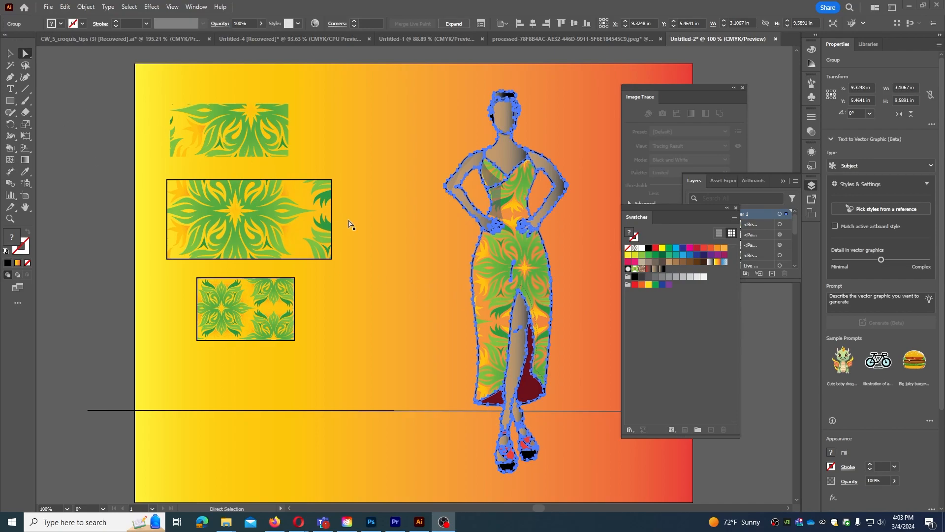
{"action": "left_click_drag", "start_coordinate": [491, 274], "coordinate": [415, 311]}
Enable Transform Patterns for the figure at 100% scale, and move the figure back to the artboard's right half.
{"action": "double_click", "coordinate": [26, 125]}
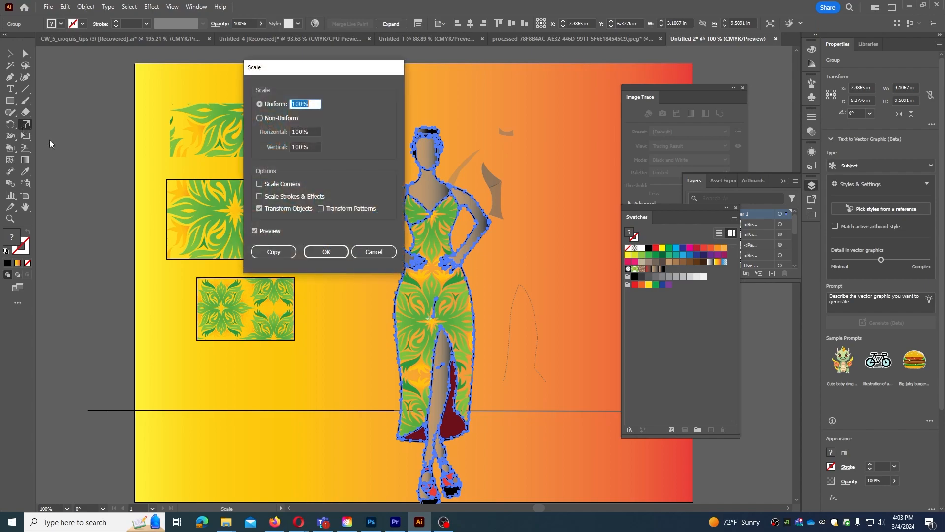
{"action": "left_click", "coordinate": [322, 208]}
{"action": "left_click", "coordinate": [326, 252]}
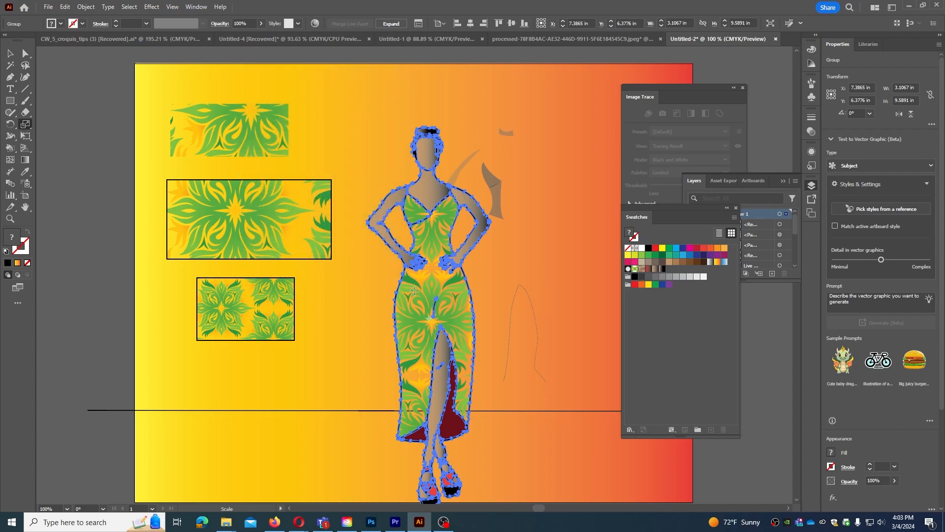
{"action": "key", "text": "v"}
{"action": "left_click_drag", "start_coordinate": [415, 303], "coordinate": [491, 267]}
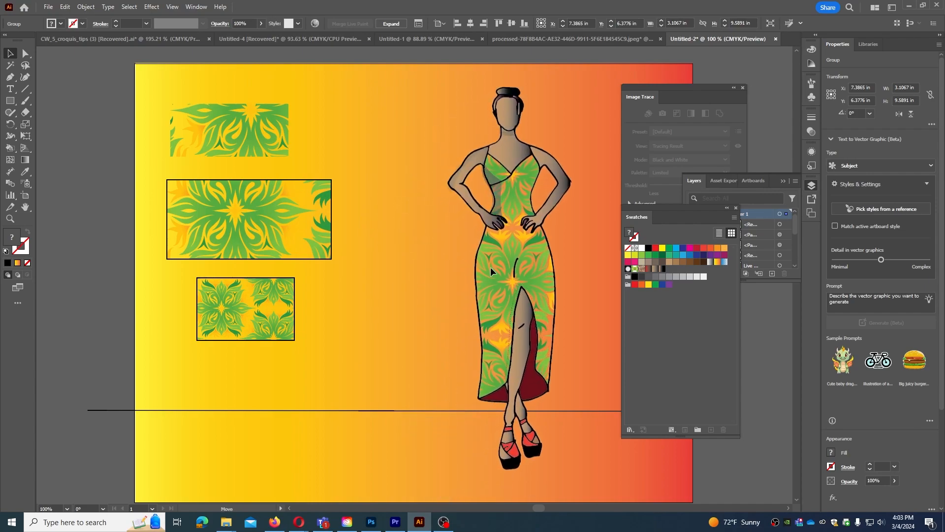
{"action": "key", "text": "a"}
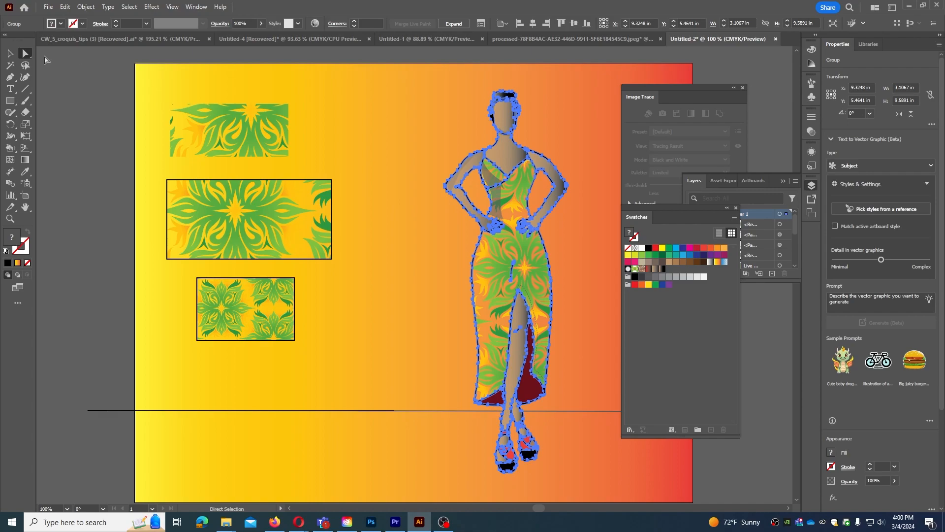